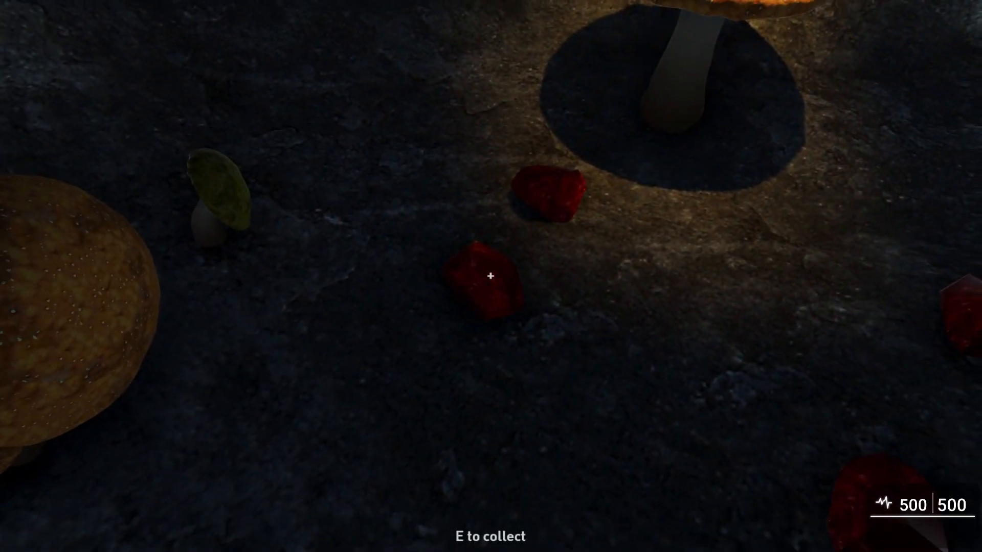
Collect the cloned rubies around the glowing mushroom in the test level, and return to the level editor
key("e")
key("e")
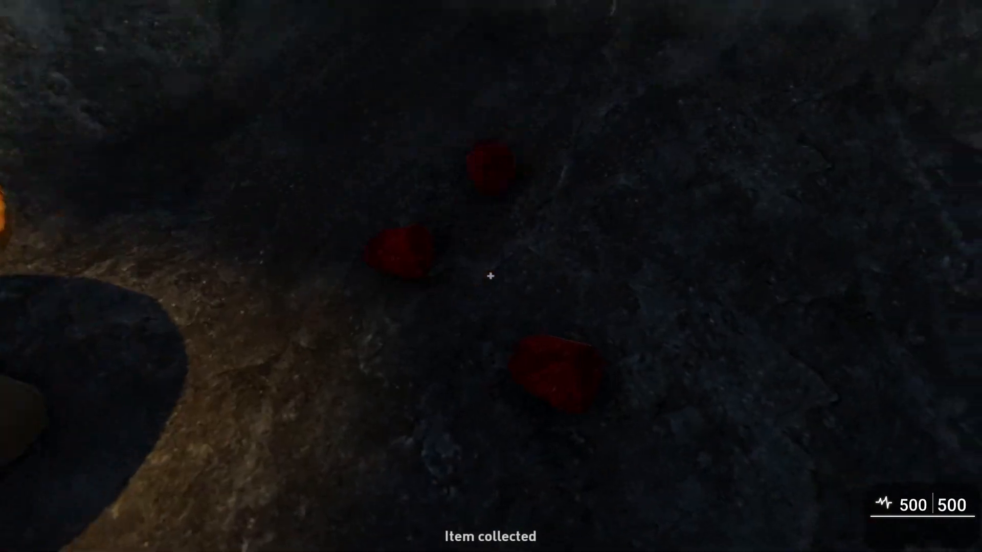
key("e")
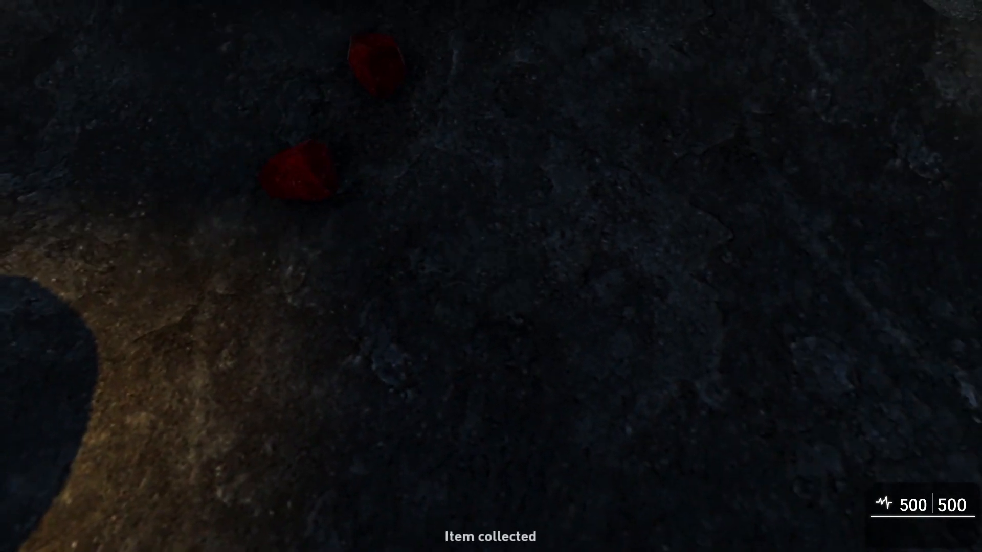
key("e")
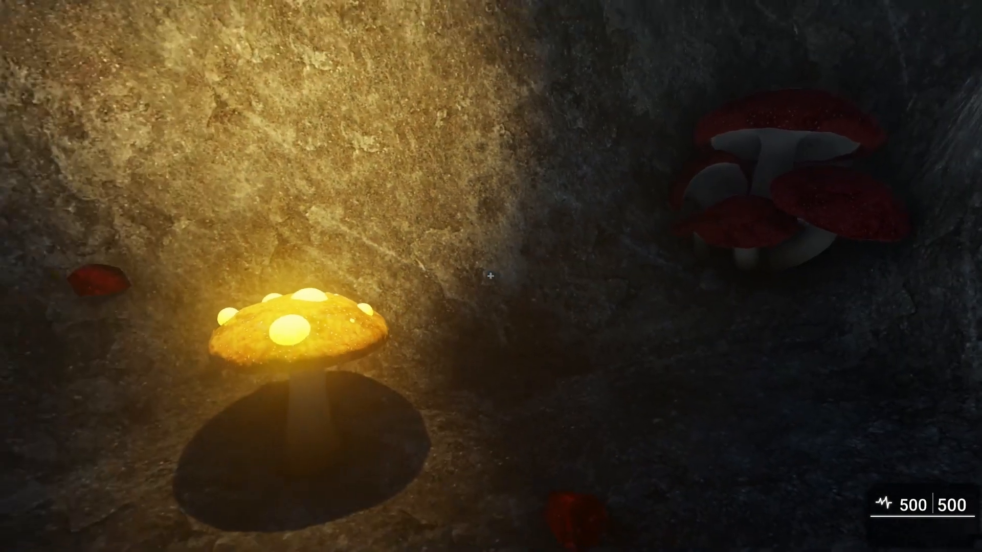
key("s")
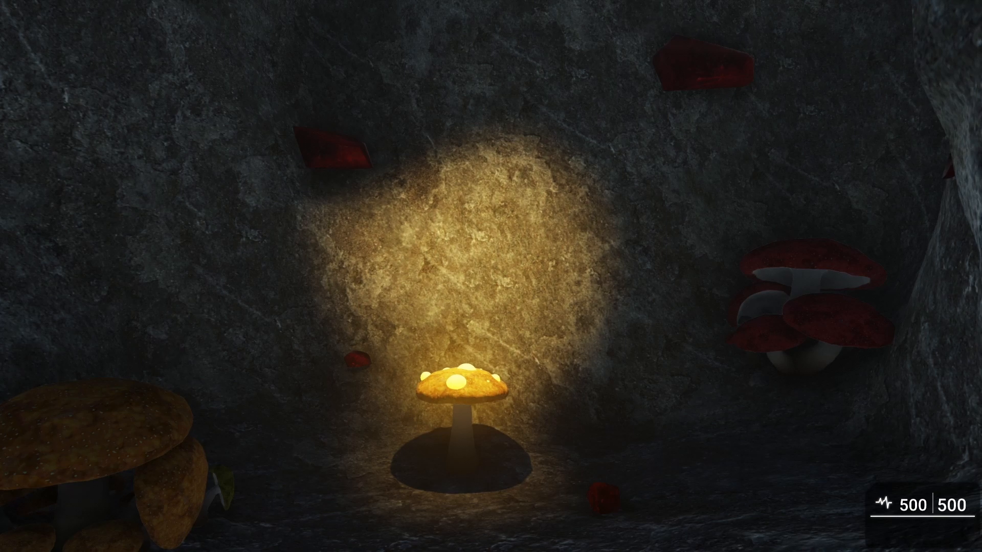
key("Escape")
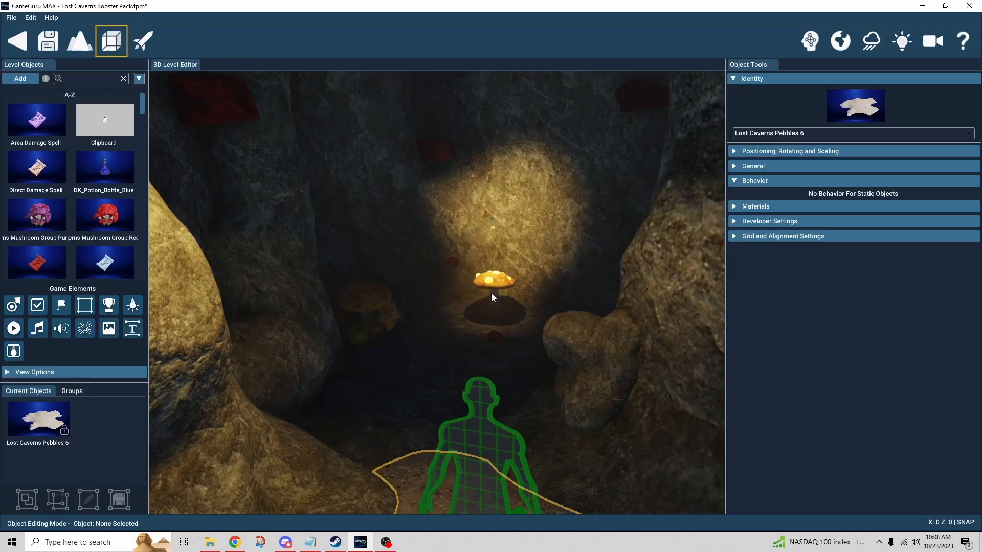
Display the visual logic connections and trace the link between the trigger zone and the brown rock
right_click_drag(515, 314, 536, 329)
key("w")
key("a")
key("a")
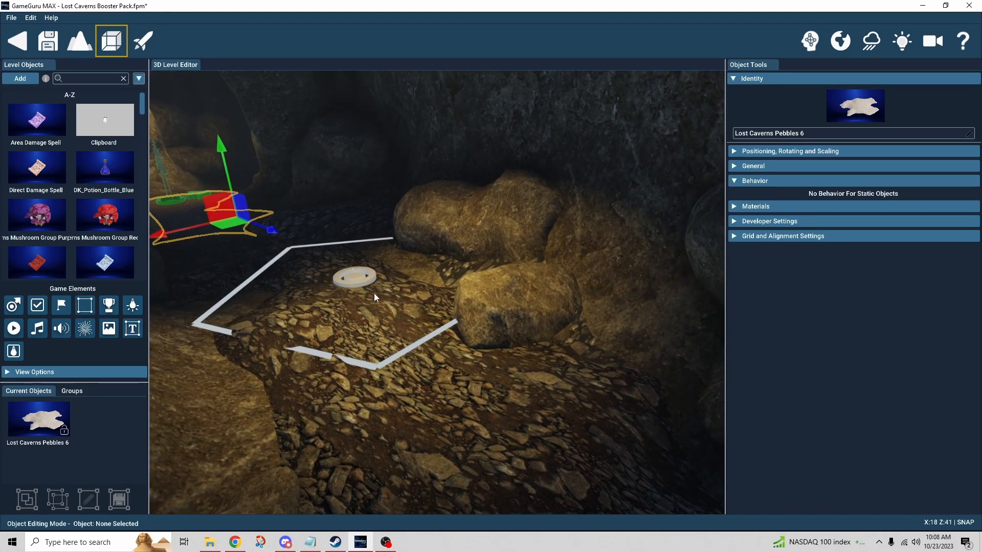
right_click_drag(501, 374, 440, 384)
key("d")
right_click_drag(439, 320, 503, 325)
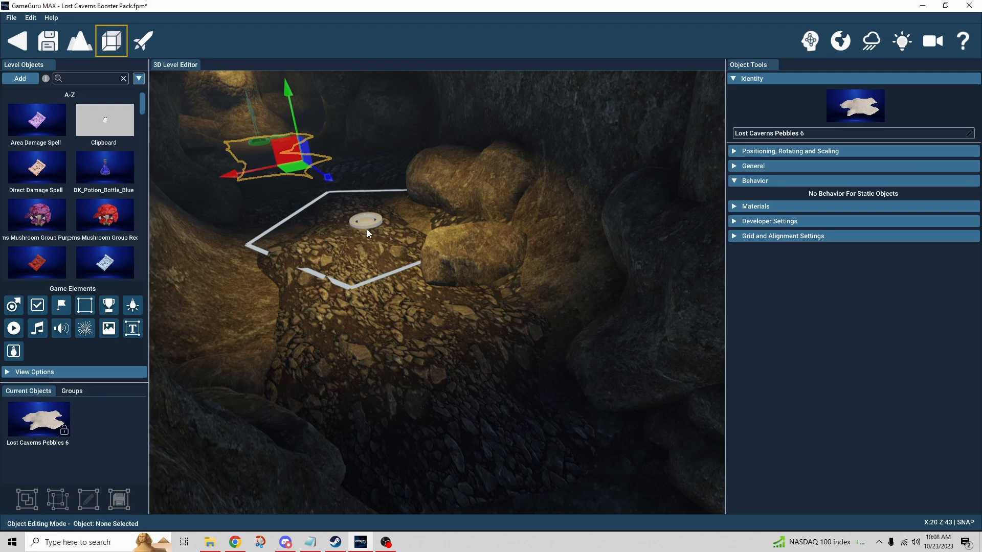
left_click(810, 41)
mouse_move(563, 276)
right_mouse_down()
mouse_move(604, 305)
mouse_move(572, 322)
mouse_move(563, 276)
right_mouse_up()
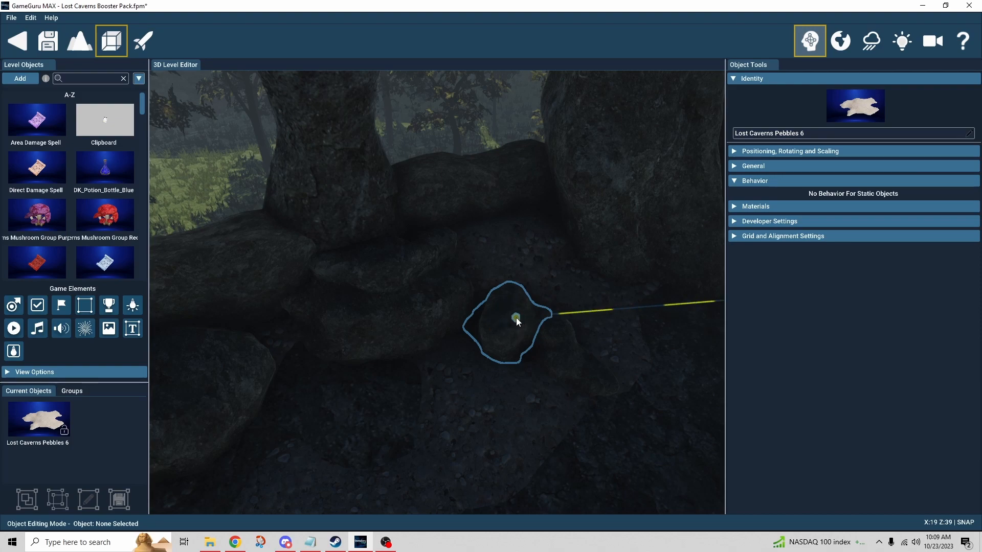
right_click_drag(516, 321, 634, 245)
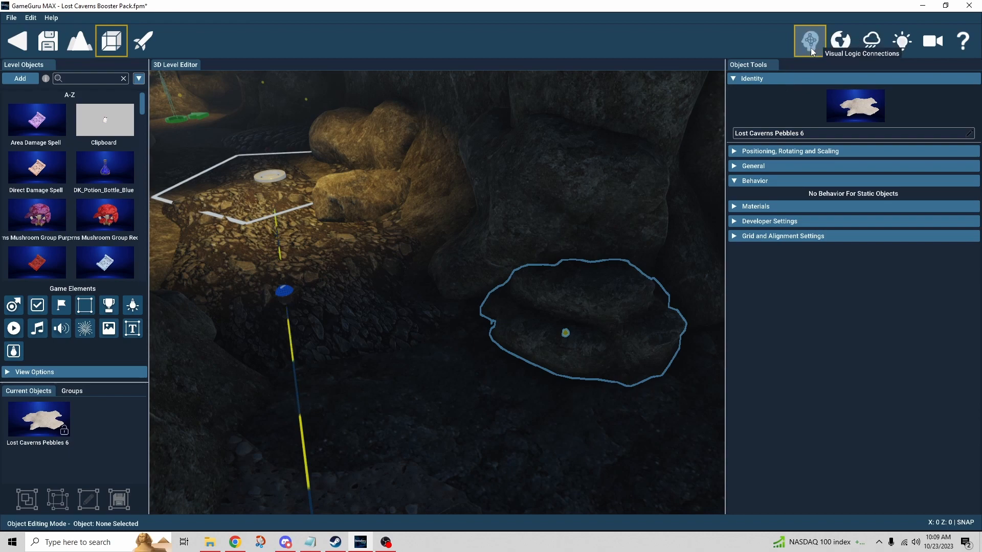
Select the brown rock linked to the zone and review all of its Clone Entity behavior settings
left_click(605, 310)
right_click_drag(546, 308, 593, 302)
right_click_drag(375, 332, 384, 332)
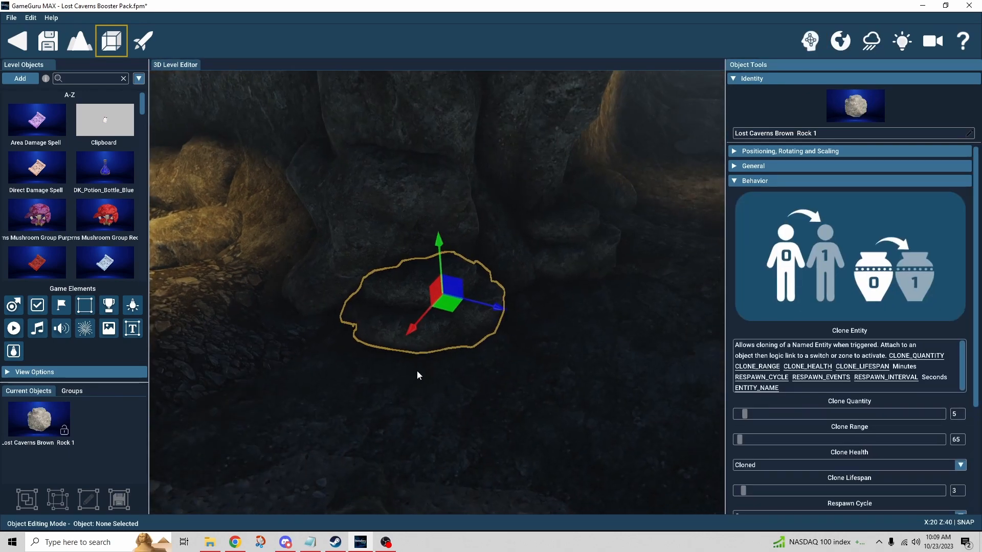
mouse_move(552, 416)
right_mouse_down()
mouse_move(506, 415)
mouse_move(554, 418)
right_mouse_up()
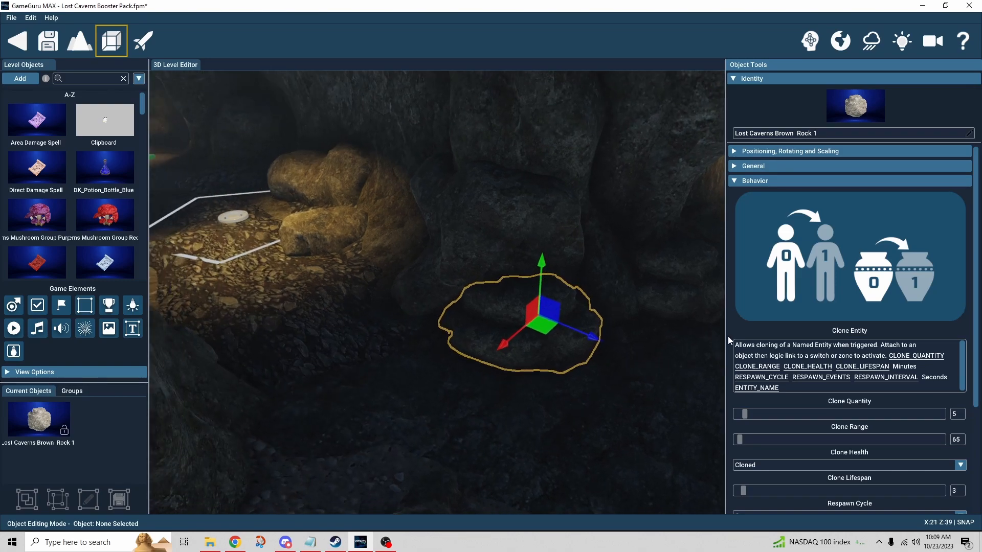
scroll(734, 329, "down", 2)
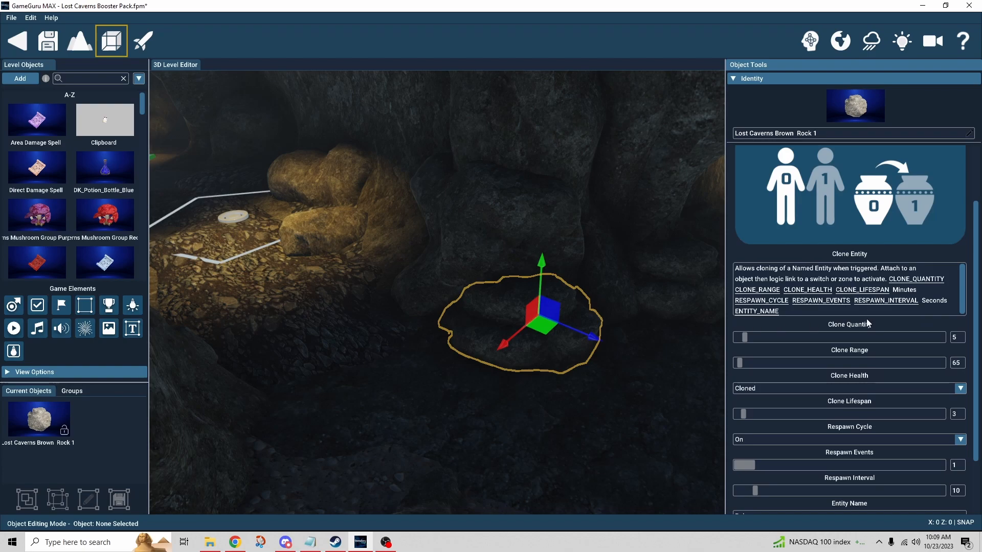
scroll(882, 324, "down", 2)
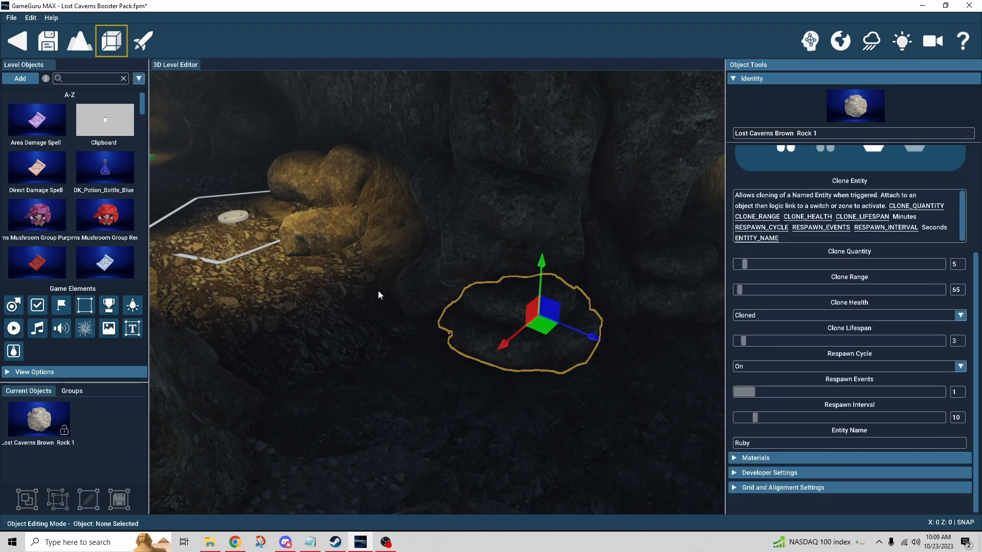
right_click_drag(376, 338, 392, 333)
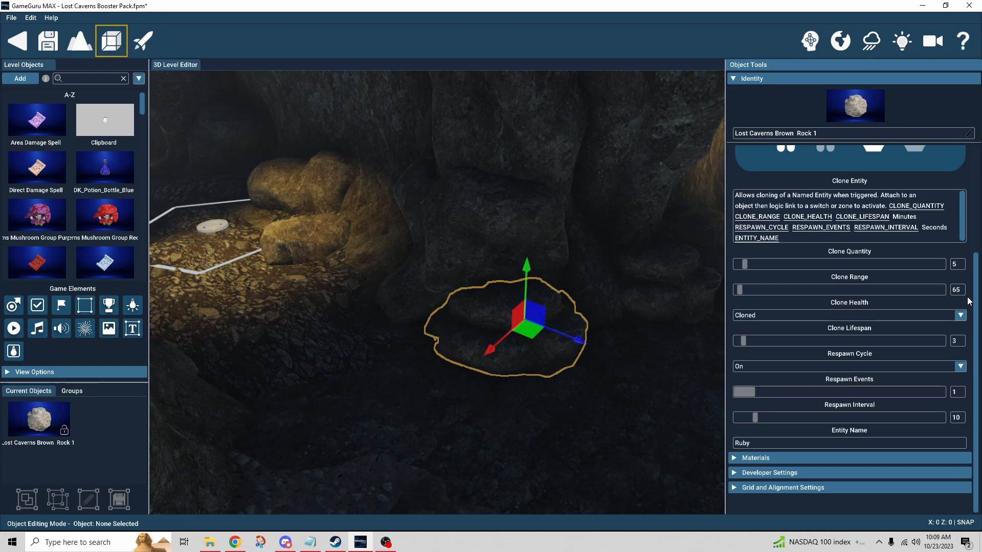
Set the rock's Clone Range to 50
left_click(739, 289)
left_click_drag(738, 293, 735, 292)
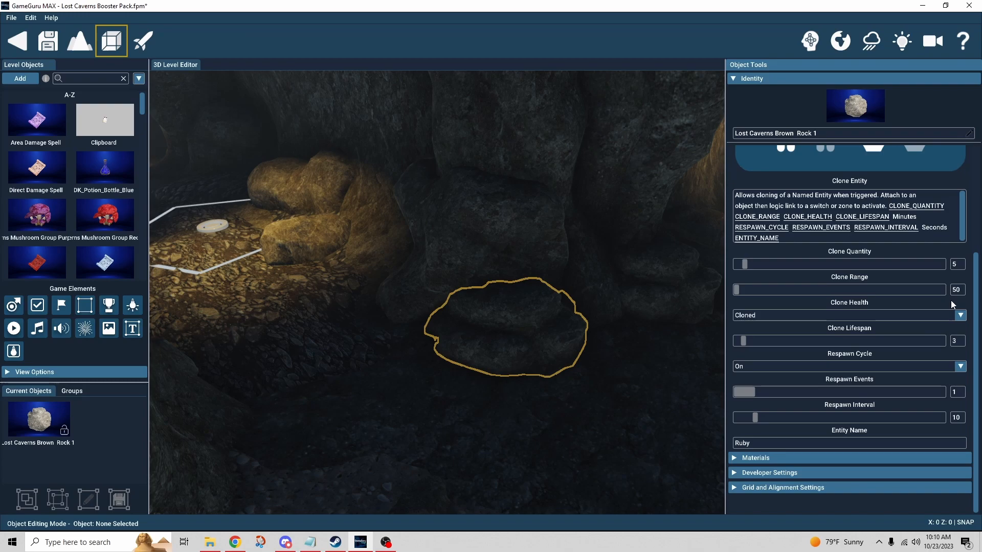
left_click_drag(961, 289, 934, 290)
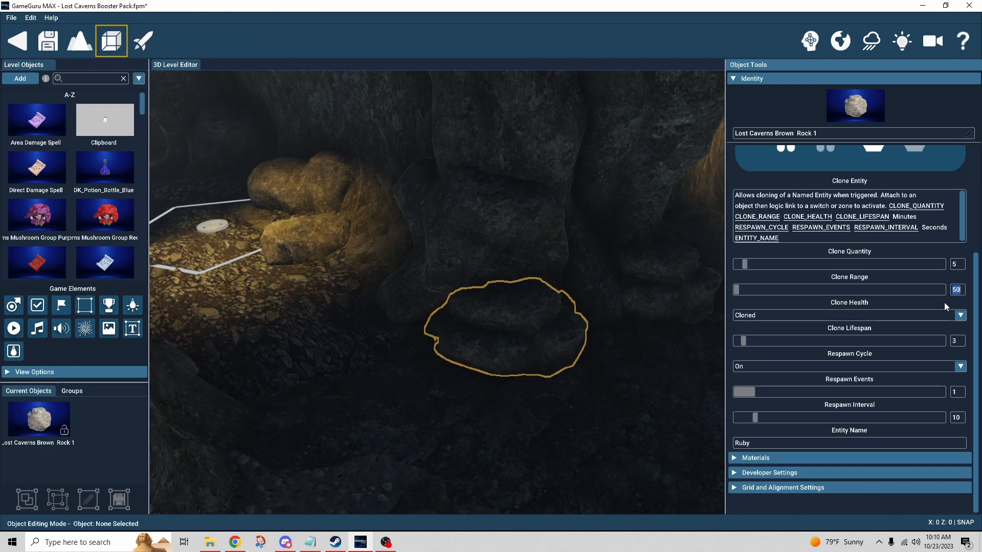
Check the available Clone Health options for the rock and keep Cloned selected
left_click(884, 317)
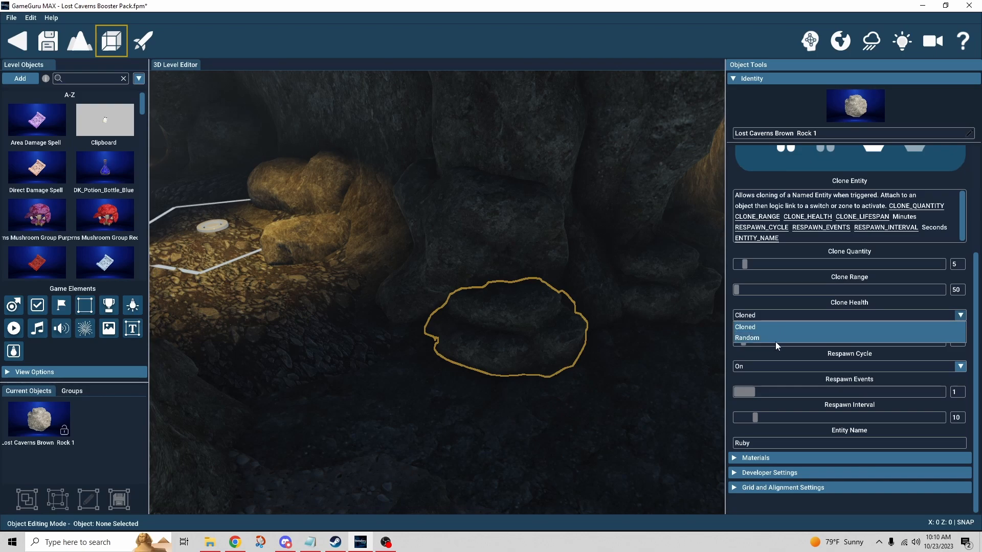
left_click(789, 301)
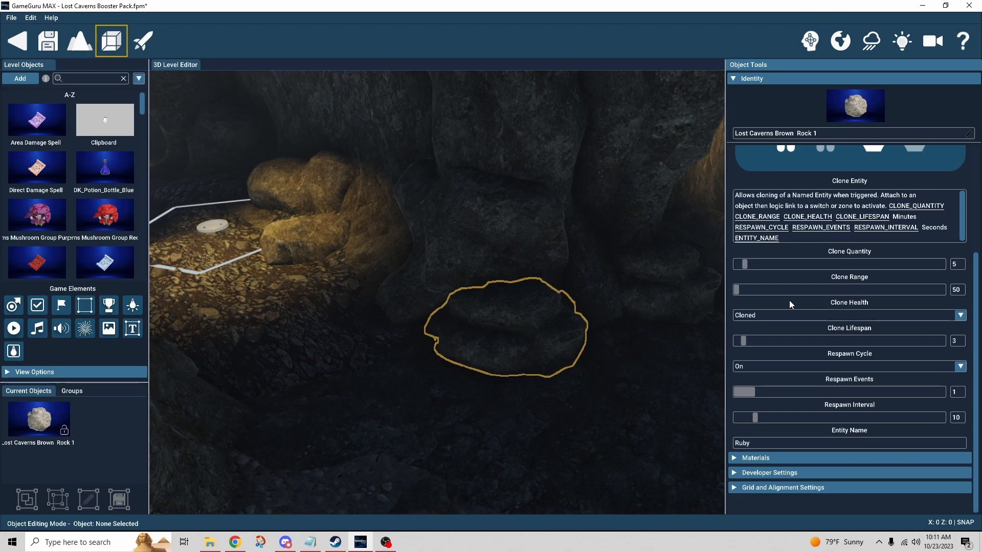
left_click(796, 317)
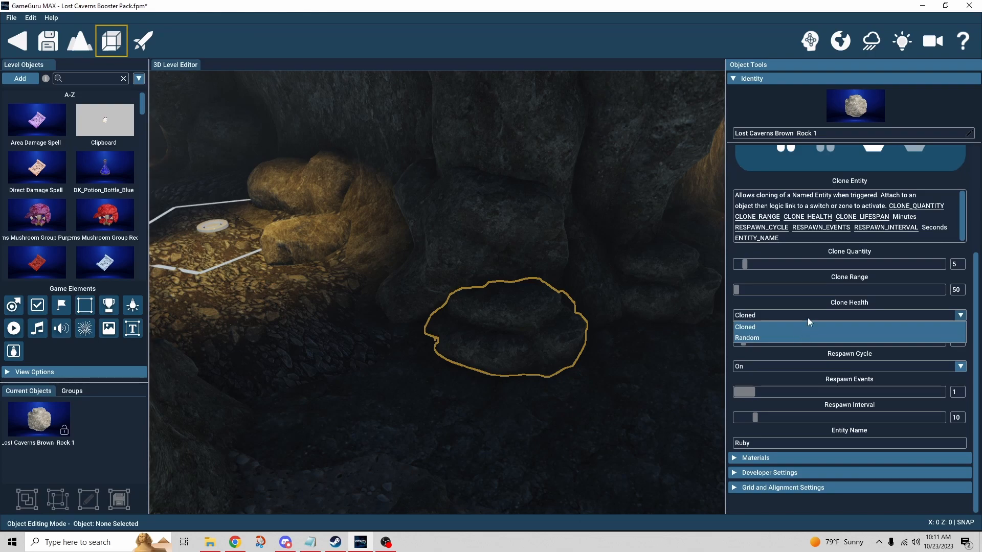
left_click(807, 325)
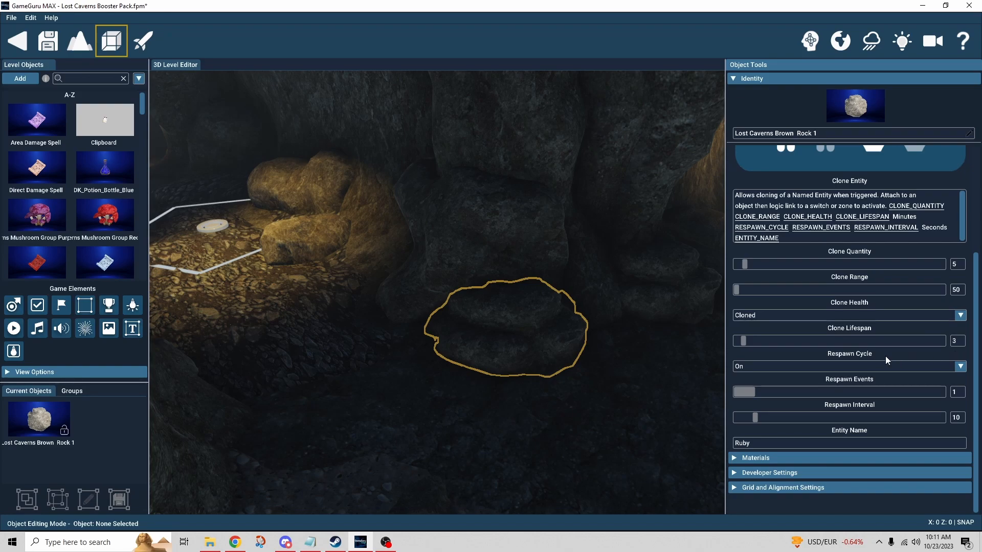
Switch the rock's Respawn Cycle to Off and back to On
left_click(839, 367)
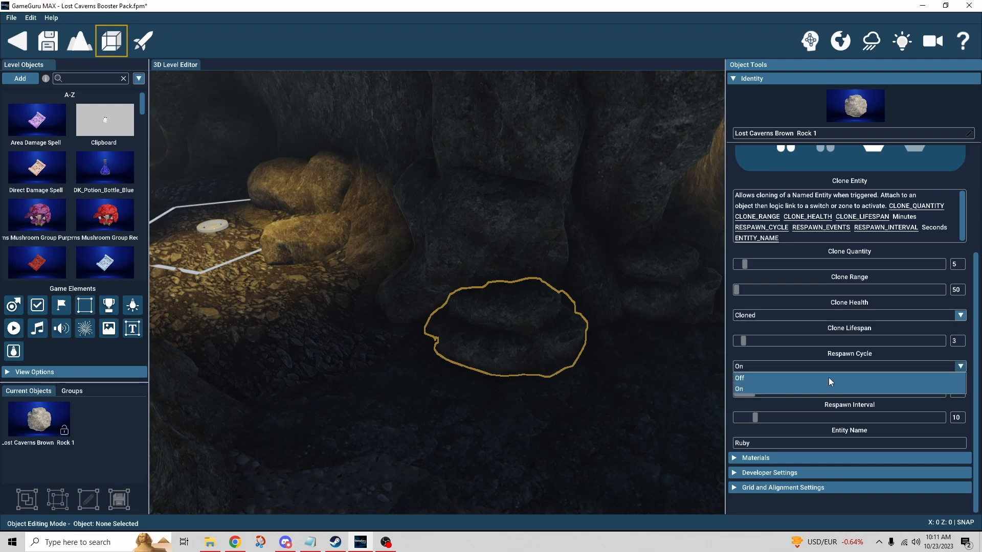
left_click(828, 379)
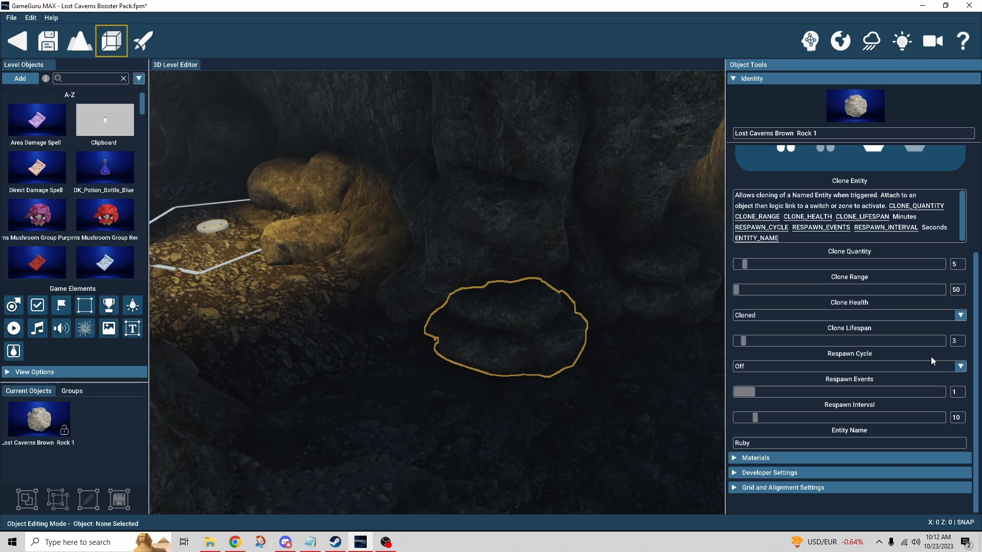
left_click(842, 368)
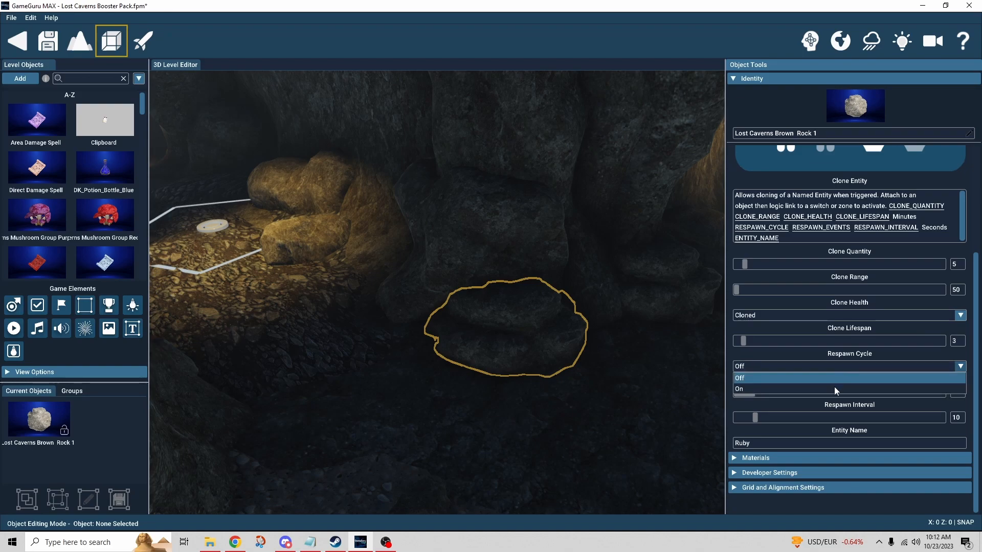
left_click(833, 388)
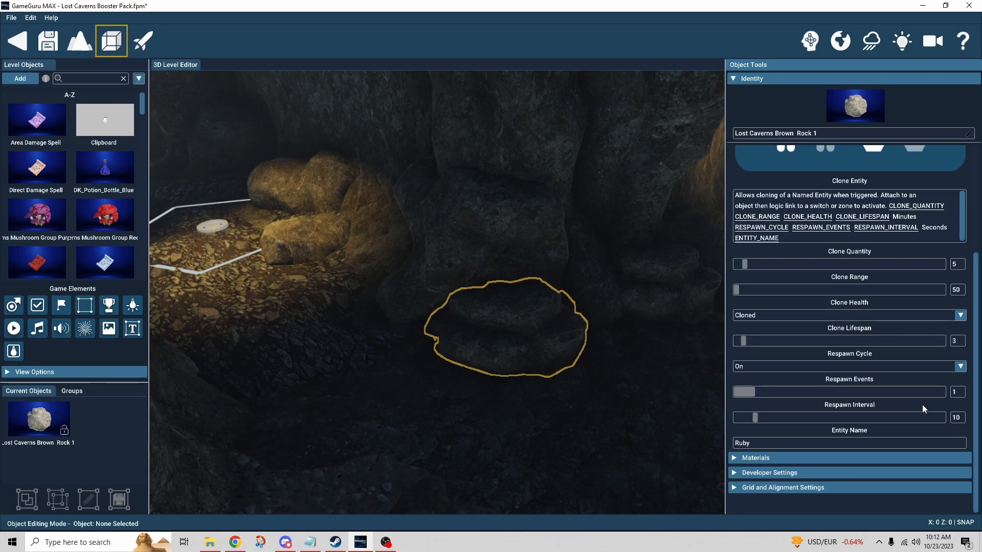
Set the rock's Respawn Events to 2000
left_click(958, 392)
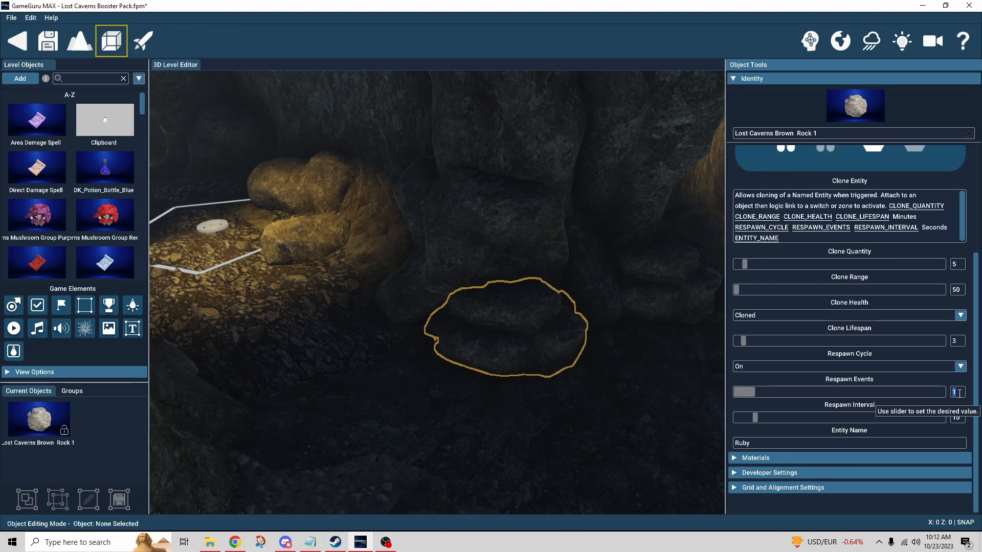
type("2000")
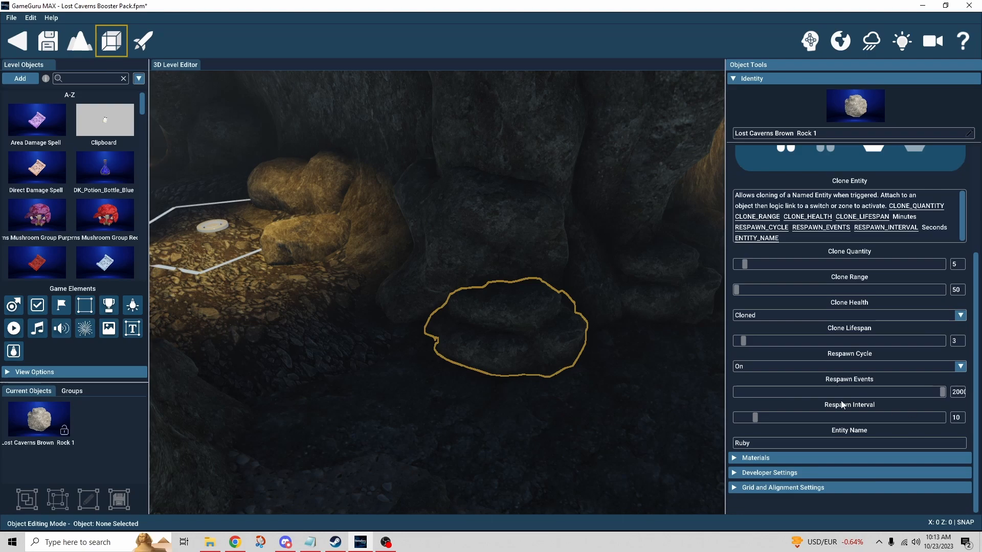
Select the ruby on the cave floor near the glowing mushroom and review its Collect Object behavior settings
right_click_drag(689, 409, 604, 409)
key("a")
right_click_drag(689, 409, 766, 412)
right_click_drag(353, 308, 303, 271)
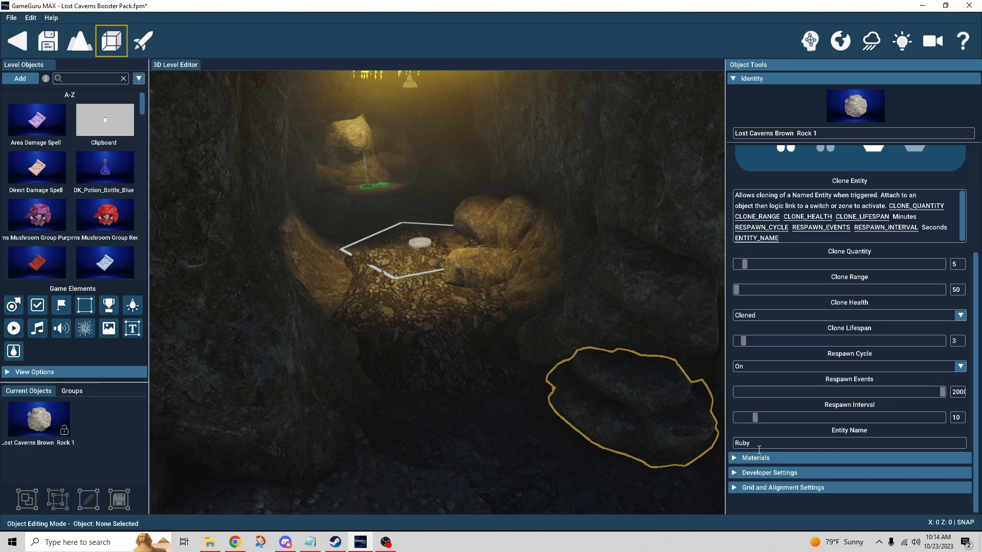
mouse_move(492, 415)
right_mouse_down()
mouse_move(473, 366)
mouse_move(447, 342)
mouse_move(327, 353)
mouse_move(458, 398)
mouse_move(482, 441)
mouse_move(544, 444)
mouse_move(518, 392)
right_mouse_up()
key("w")
key("w")
left_click(459, 397)
key("a")
key("w")
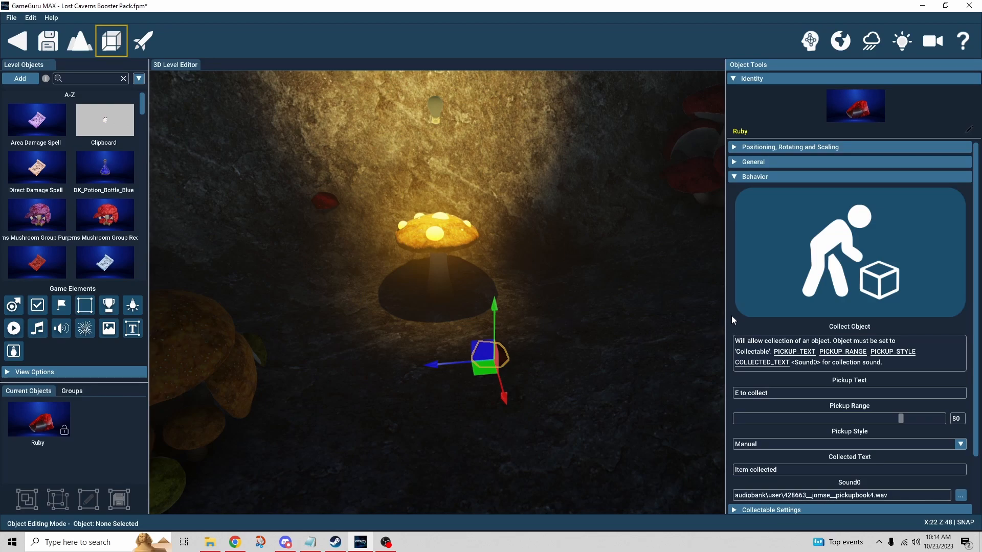
scroll(731, 315, "down", 2)
scroll(732, 319, "down", 1)
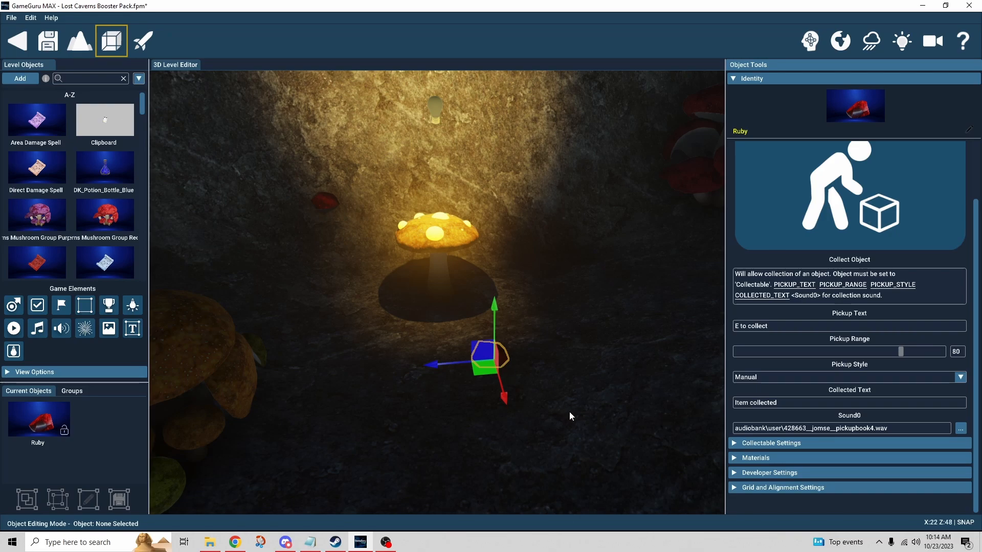
Reselect the brown rock and review its Clone Entity settings, from clone quantity through entity name
key("s")
right_click_drag(569, 412, 518, 357)
scroll(551, 375, "down", 1)
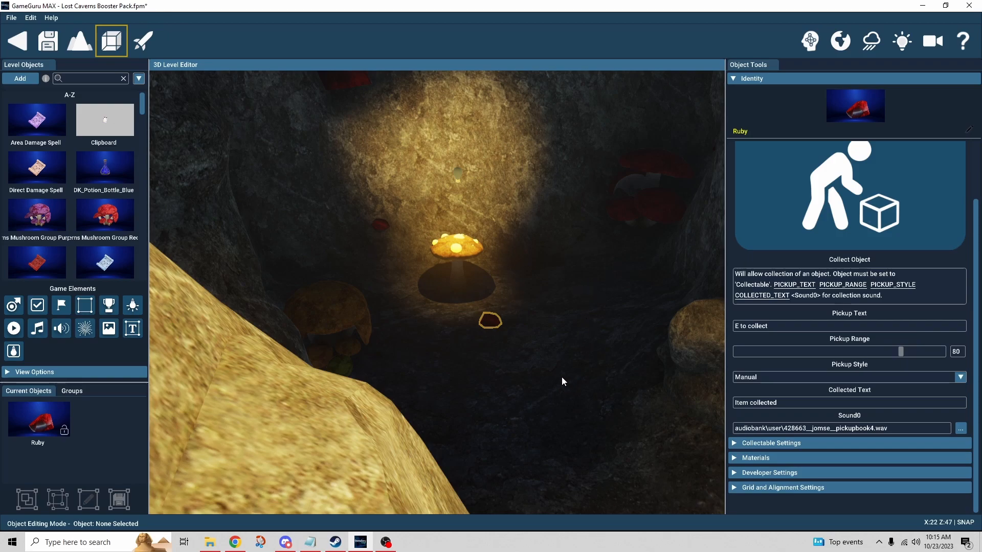
mouse_move(560, 390)
right_mouse_down()
mouse_move(711, 387)
mouse_move(718, 398)
mouse_move(561, 390)
right_mouse_up()
left_click(580, 350)
scroll(665, 345, "down", 1)
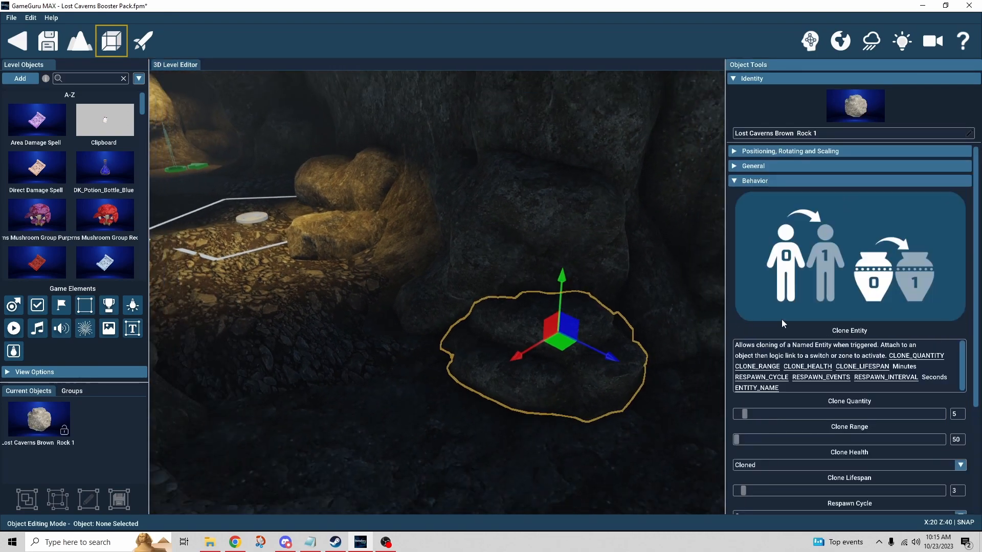
scroll(730, 314, "down", 3)
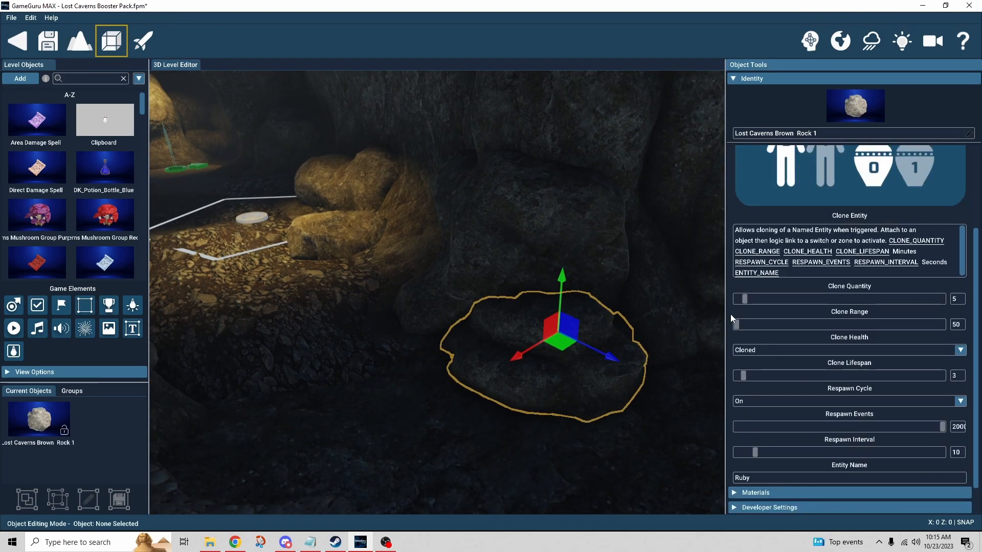
key("d")
right_click_drag(550, 445, 491, 443)
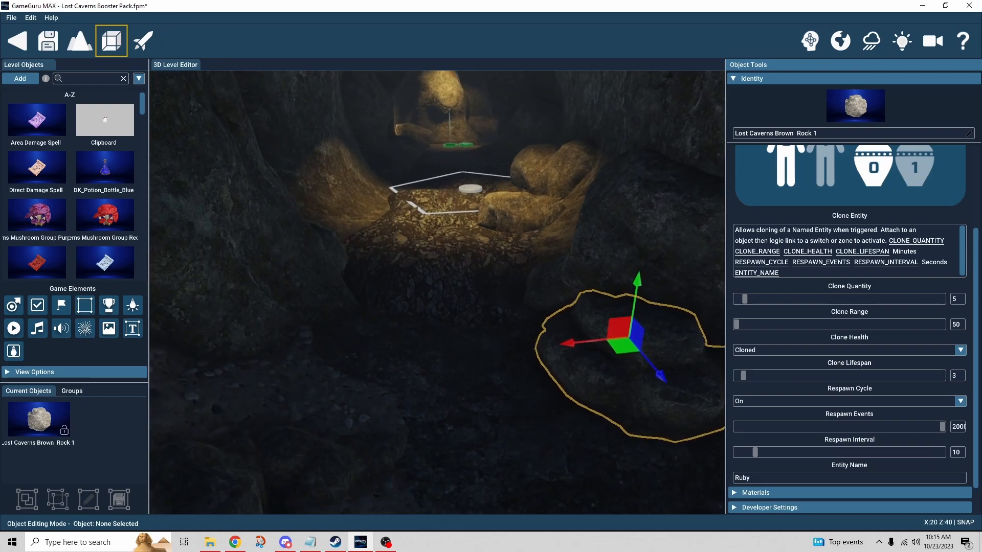